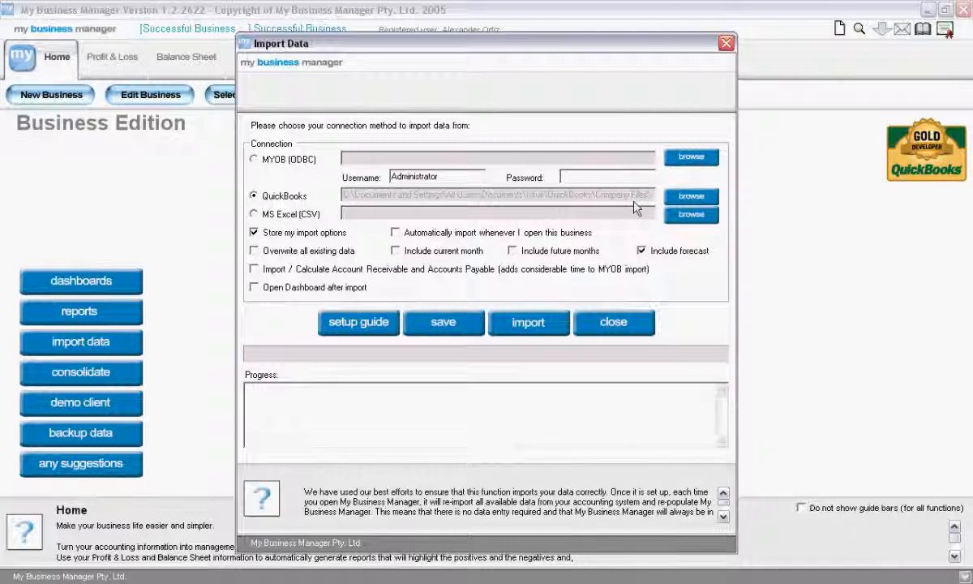
# - Import the Avantas QuickBooks company file into the current business, agreeing to the overwrite and accepting the listed account mappings
pyautogui.click(689, 197)
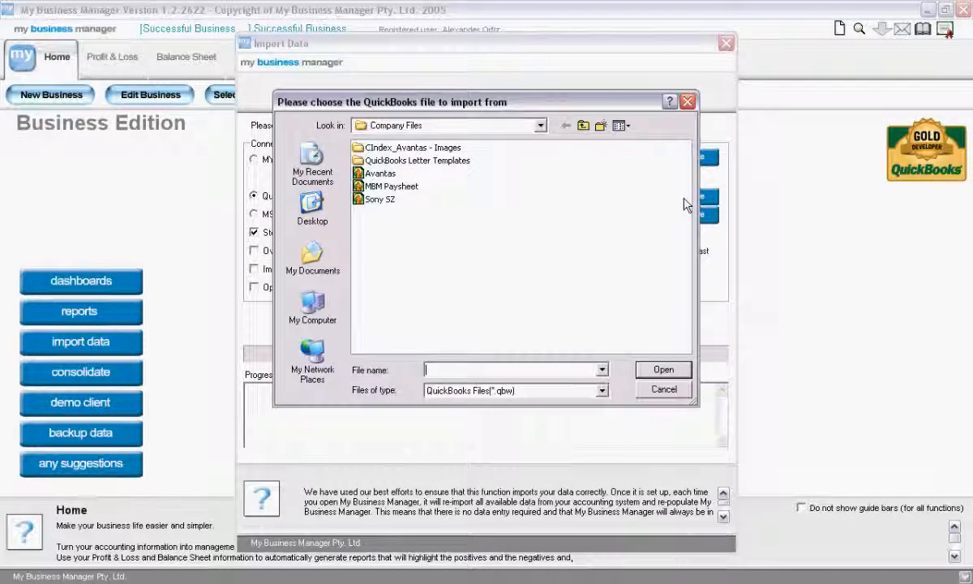
pyautogui.click(382, 175)
pyautogui.doubleClick(385, 177)
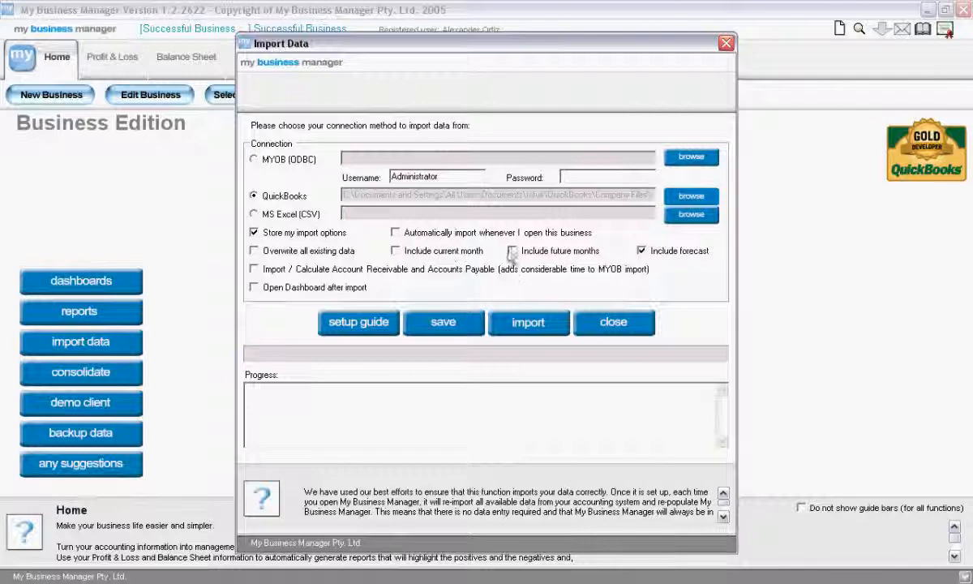
pyautogui.click(507, 321)
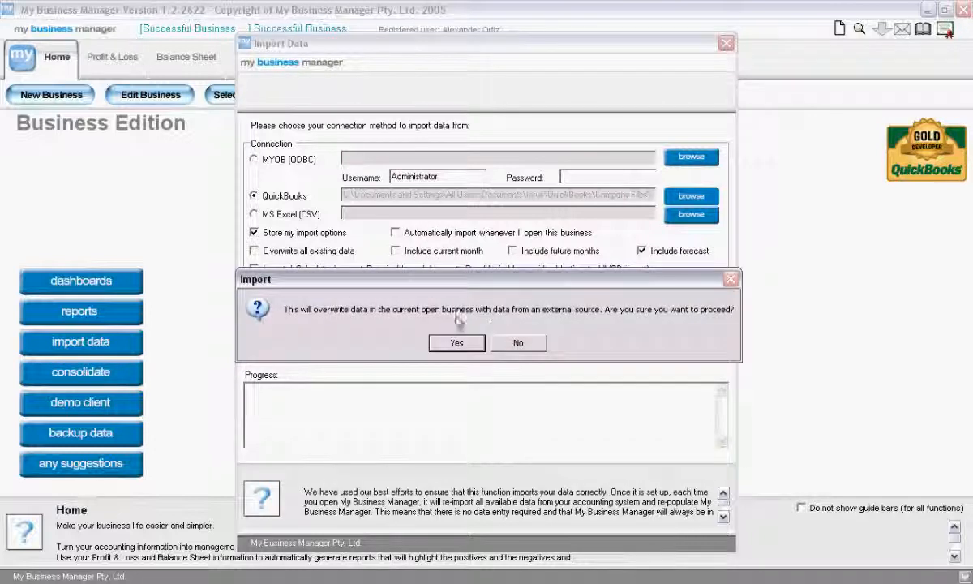
pyautogui.click(444, 342)
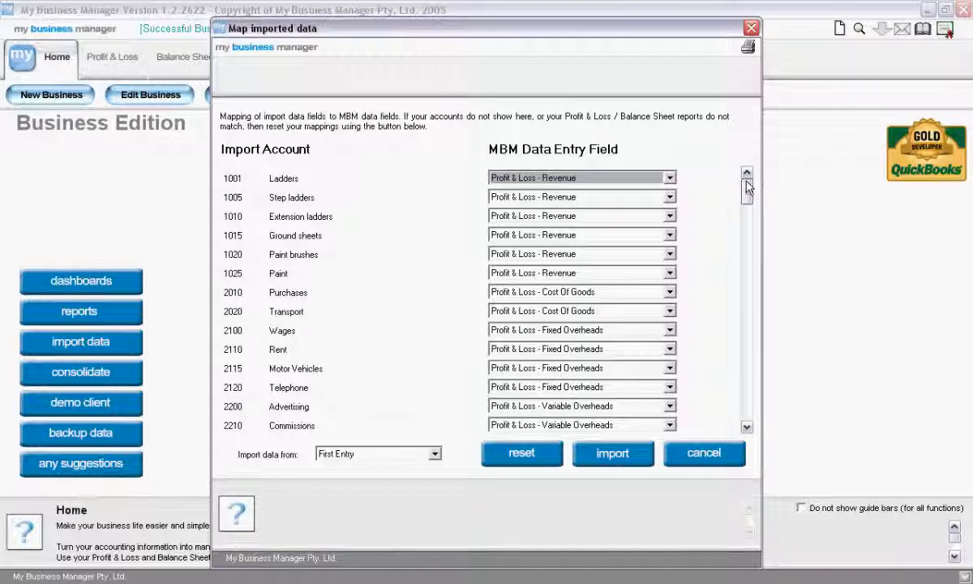
pyautogui.moveTo(747, 187); pyautogui.dragTo(748, 411)
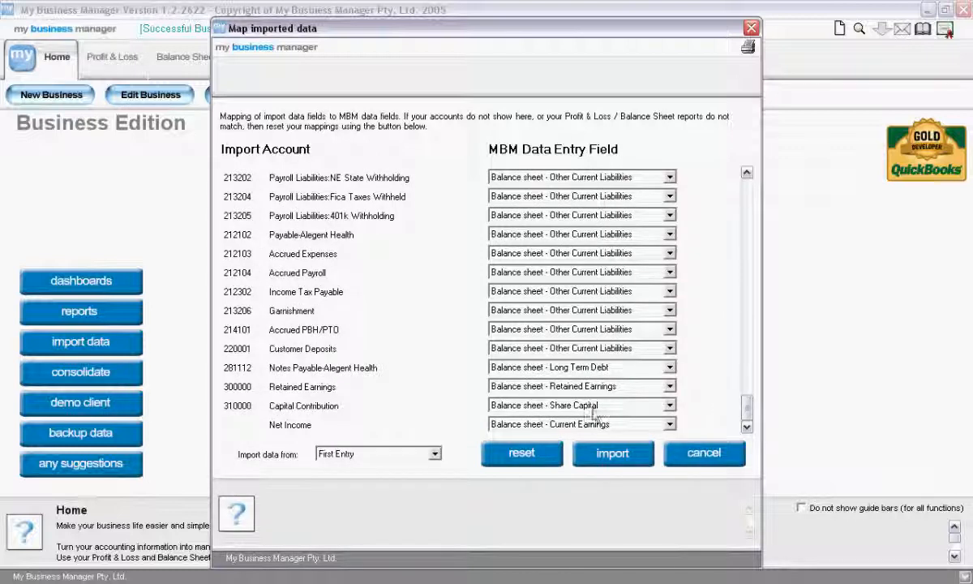
pyautogui.click(596, 453)
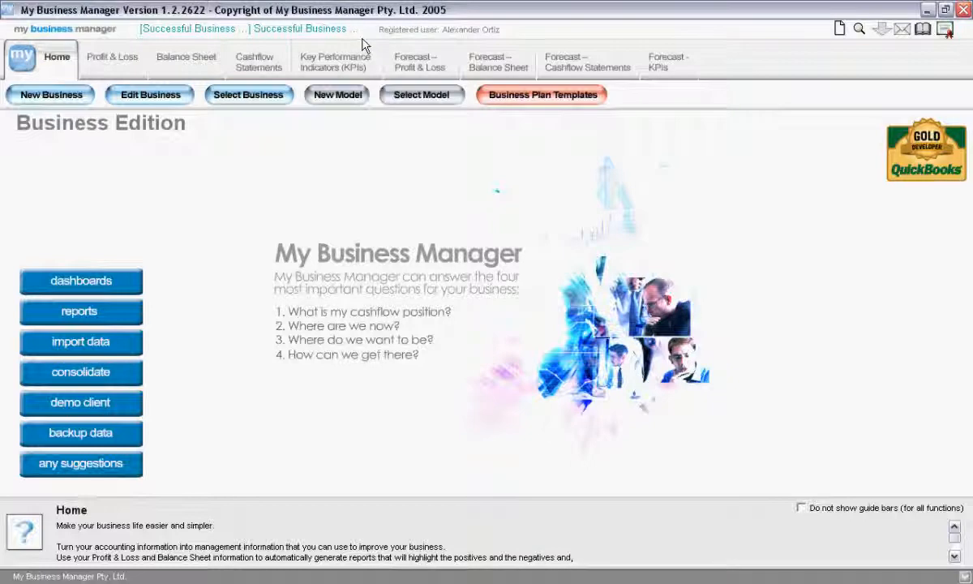
# - Generate the Default dashboard for FY ending 01/02, month Nov, look through its PDF pages and close the PDF
pyautogui.click(103, 280)
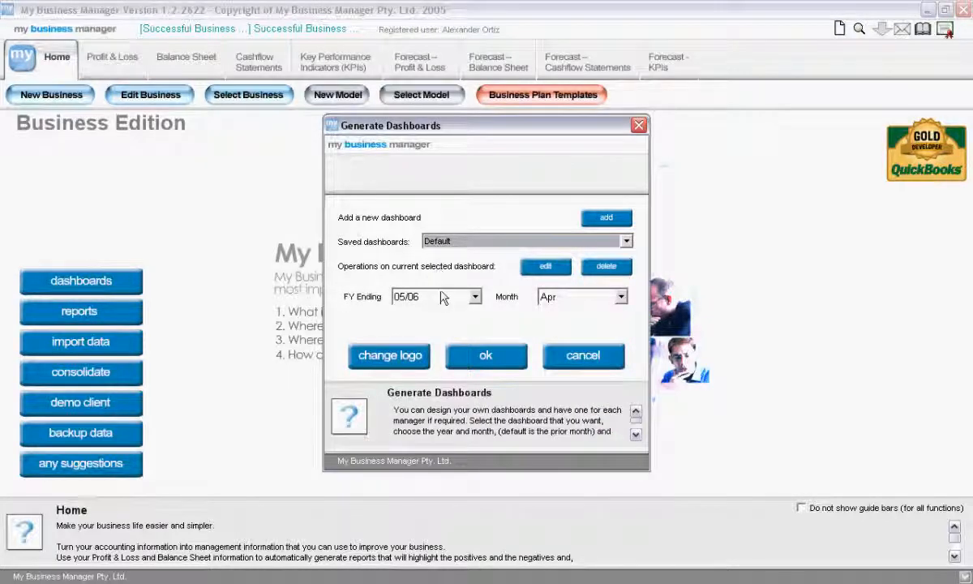
pyautogui.click(440, 297)
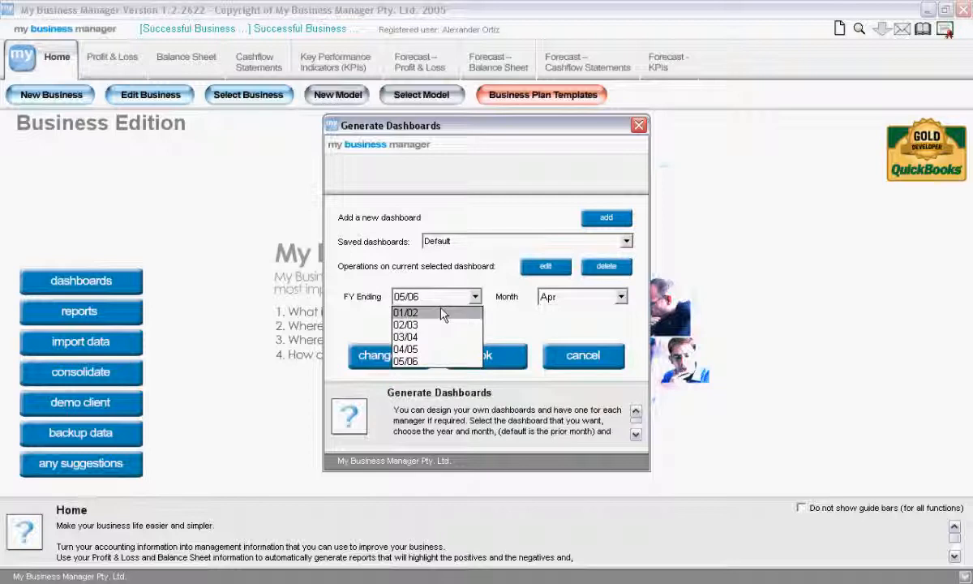
pyautogui.click(439, 313)
pyautogui.click(579, 296)
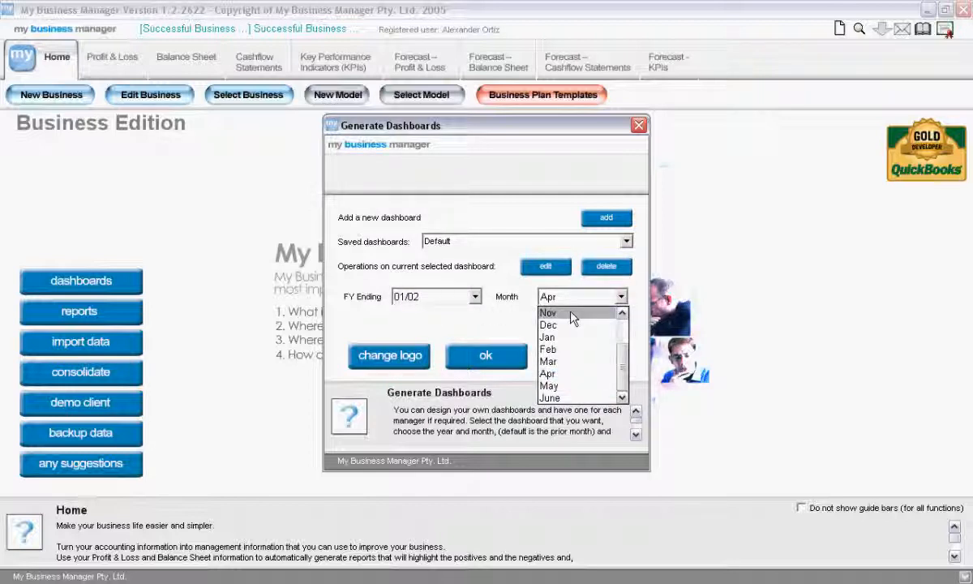
pyautogui.click(572, 314)
pyautogui.click(496, 356)
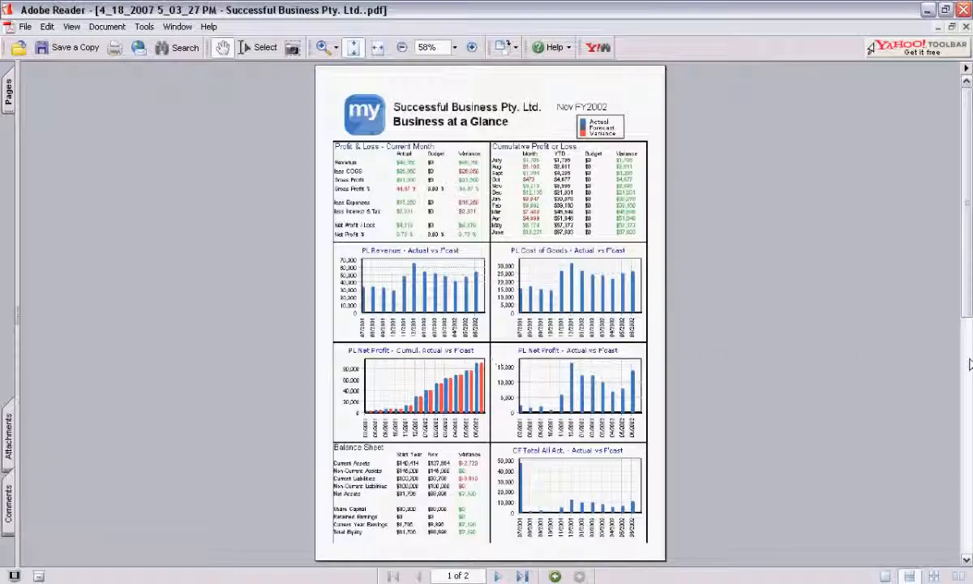
pyautogui.scroll(-10, 967, 297)
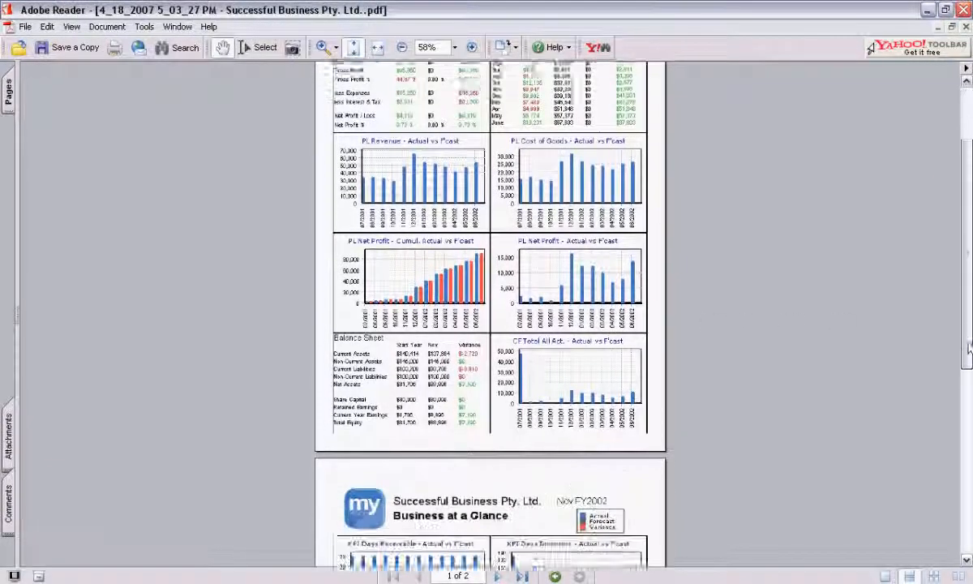
pyautogui.scroll(-3, 489, 312)
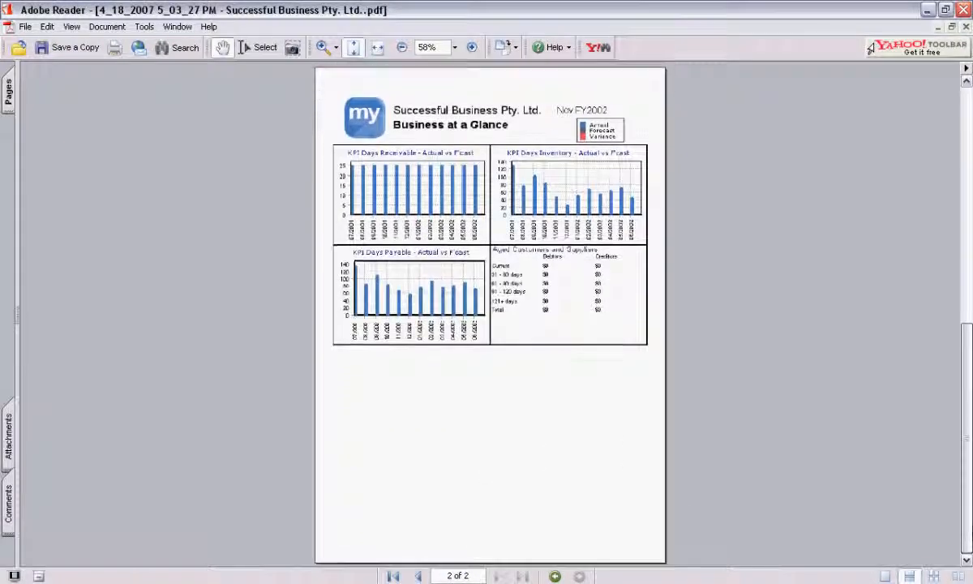
pyautogui.scroll(5, 489, 312)
pyautogui.scroll(5, 732, 291)
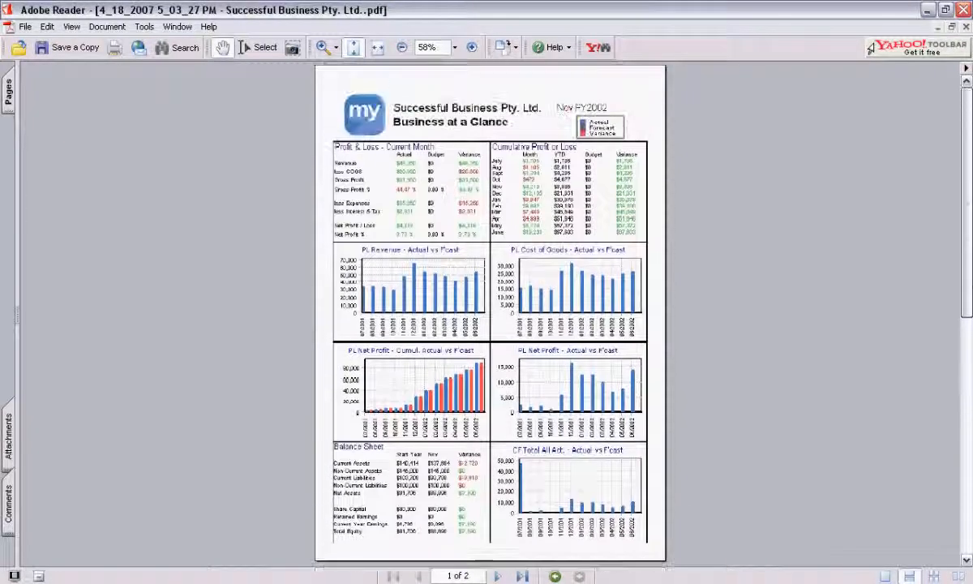
pyautogui.hotkey('alt', 'F4')
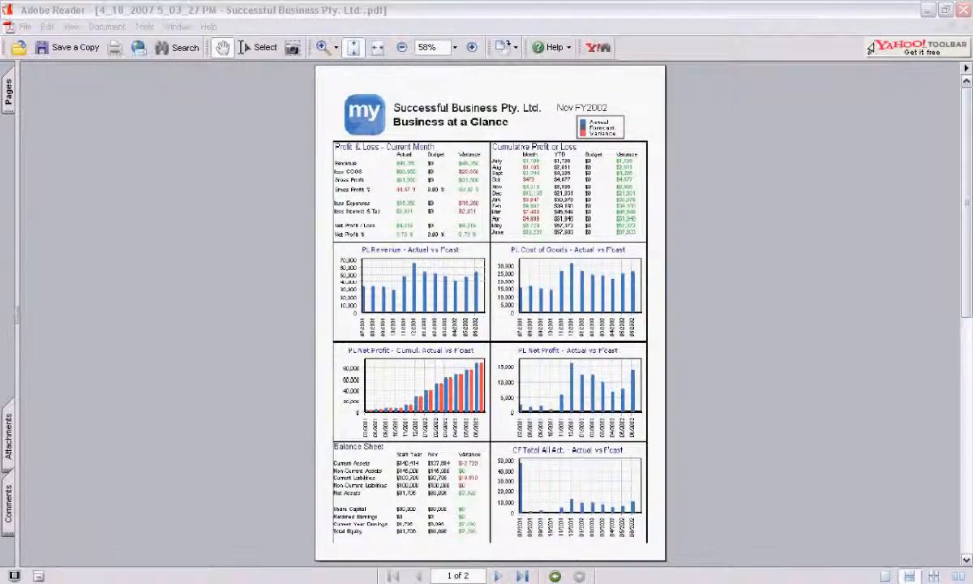
# - Open the saved Default dashboard for editing and rename it as Present
pyautogui.click(112, 280)
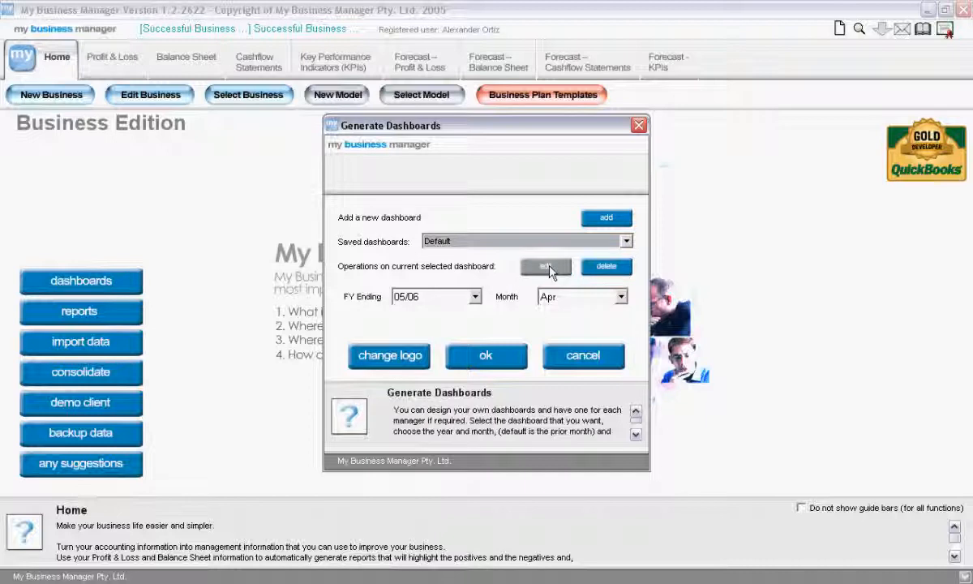
pyautogui.click(546, 267)
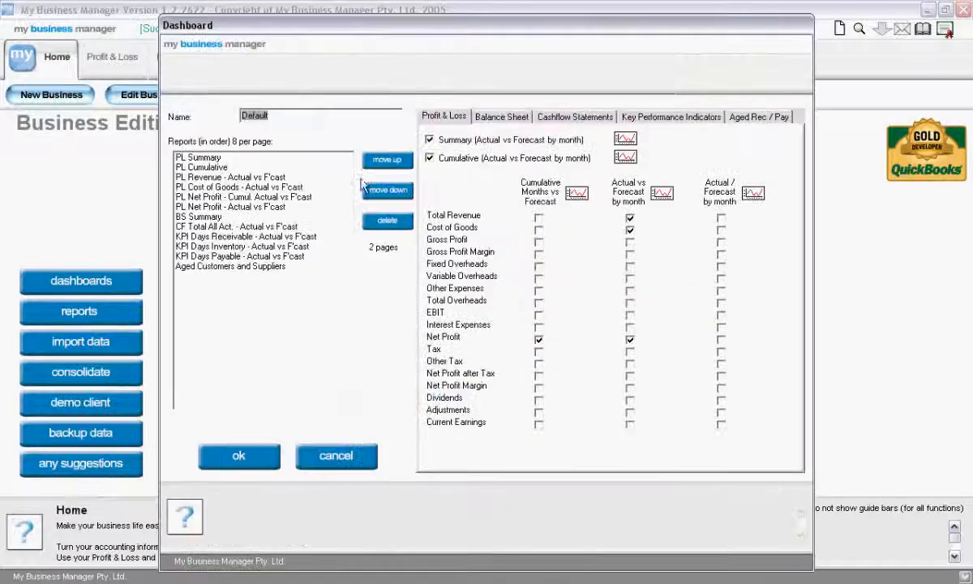
pyautogui.doubleClick(265, 116)
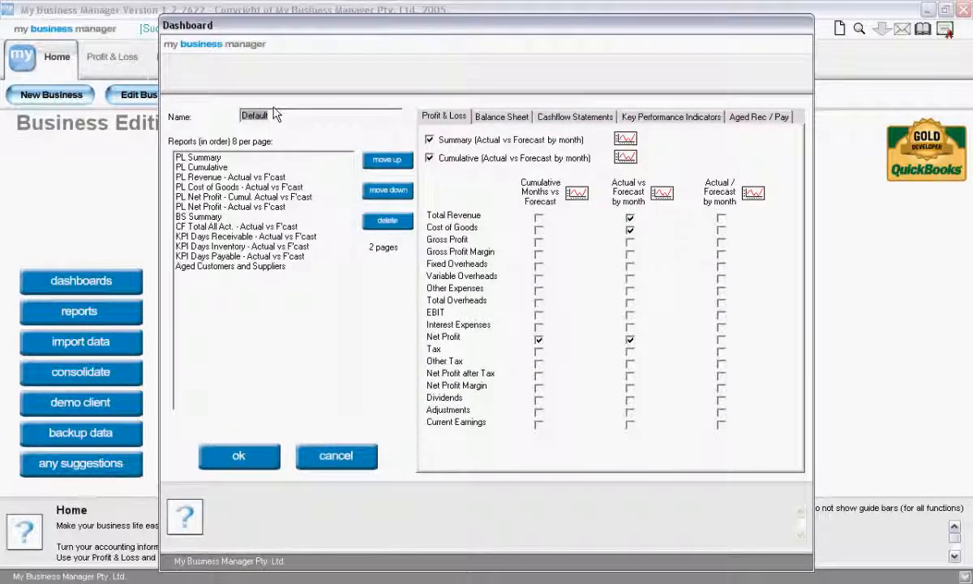
pyautogui.write('Present')
# - Add the balance sheet charts Total Current Assets (Actual vs Forecast) and Accounts Receivable (Actual / Forecast) to the dashboard
pyautogui.click(487, 117)
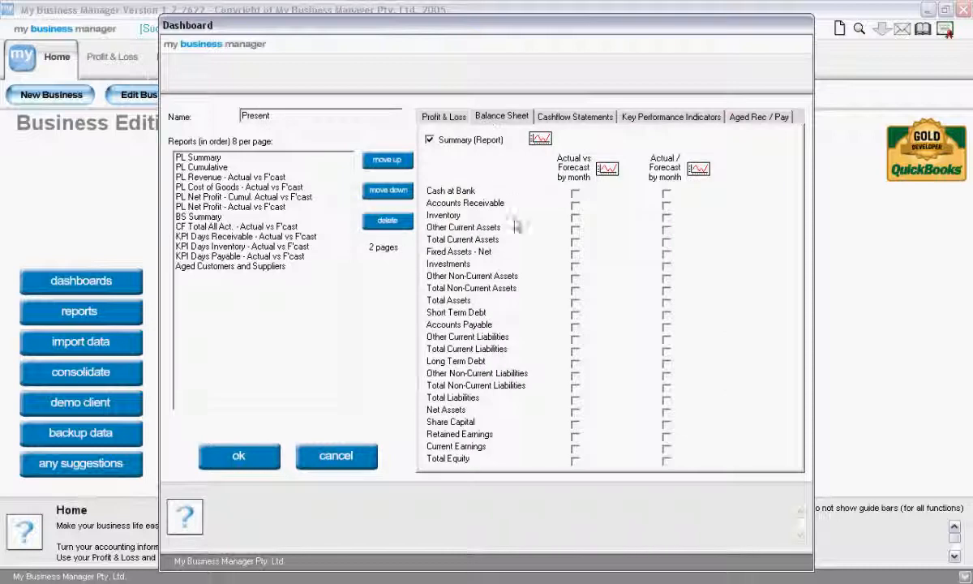
pyautogui.click(574, 241)
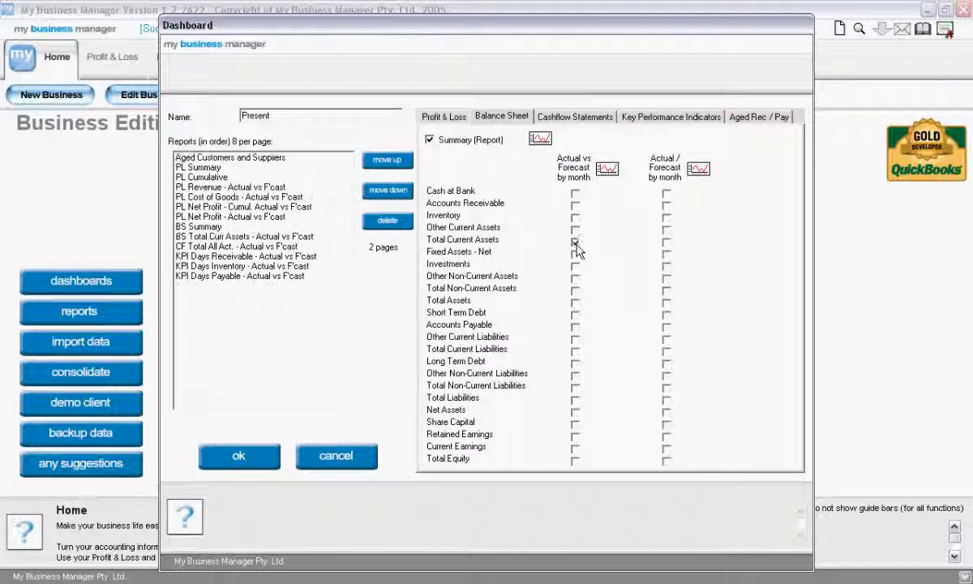
pyautogui.click(665, 205)
# - Add the cashflow charts for Accounts Payable (Actual vs Forecast) and Inventory (Actual / Forecast) to the dashboard
pyautogui.click(567, 117)
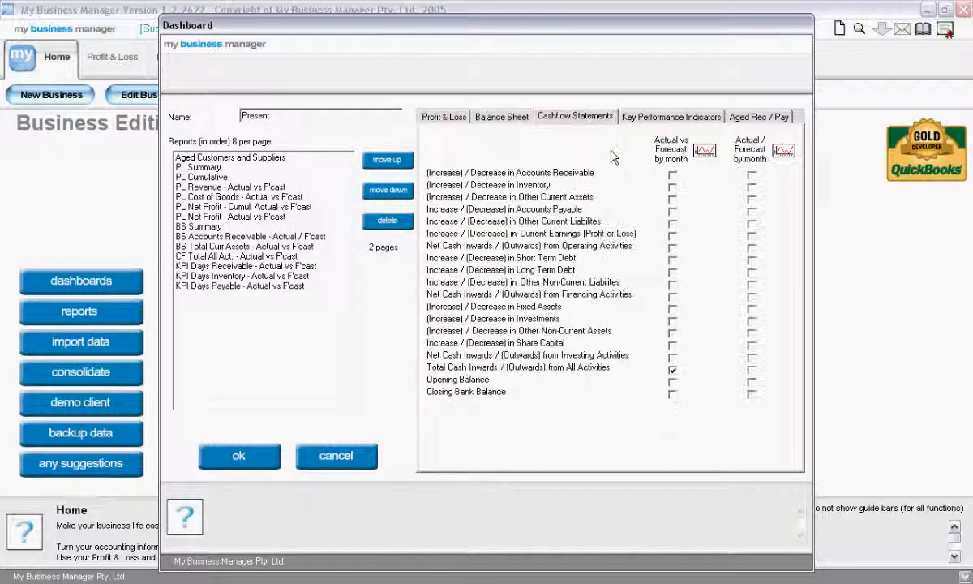
pyautogui.click(672, 212)
pyautogui.click(752, 187)
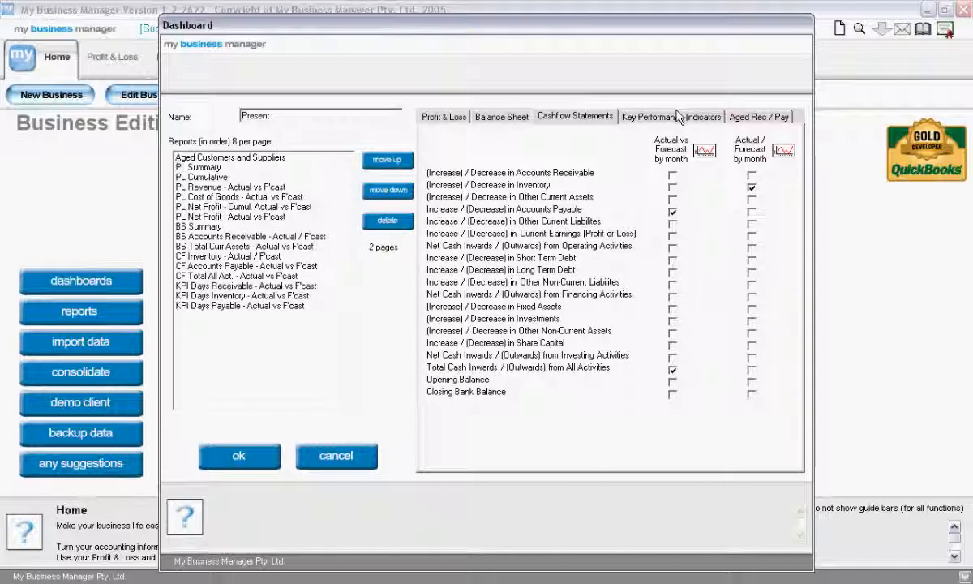
# - Add the KPI charts Net Profit Margin (Actual vs Forecast) and Days Payable (Actual / Forecast) to the dashboard
pyautogui.click(641, 116)
pyautogui.click(630, 236)
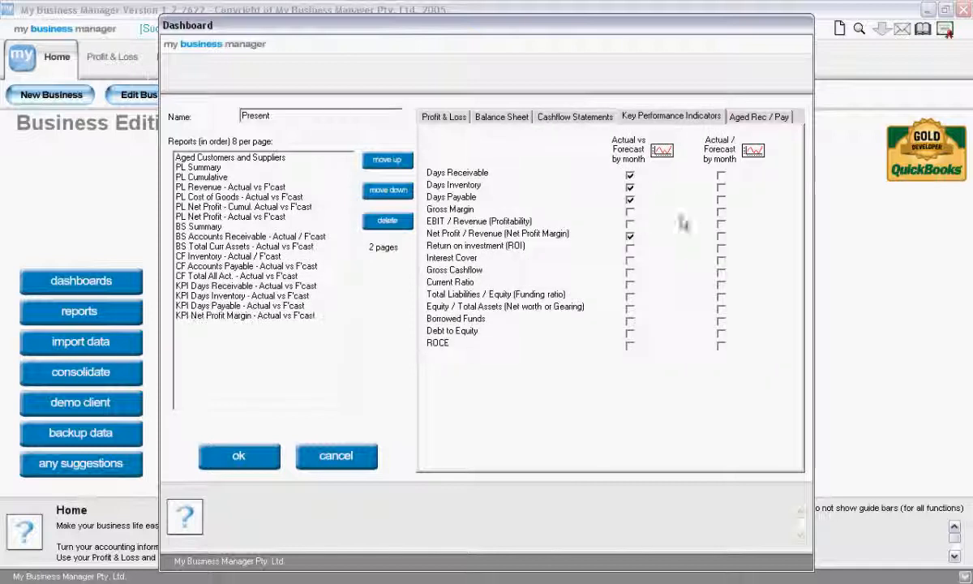
pyautogui.click(720, 198)
# - Remove the Aged Customers and Suppliers report from the dashboard and save the dashboard
pyautogui.click(738, 122)
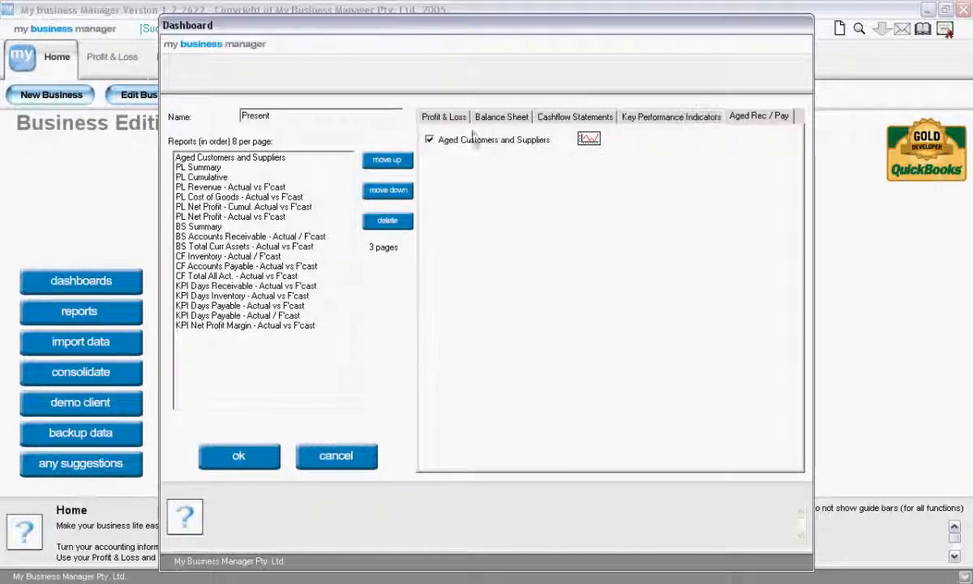
pyautogui.click(429, 139)
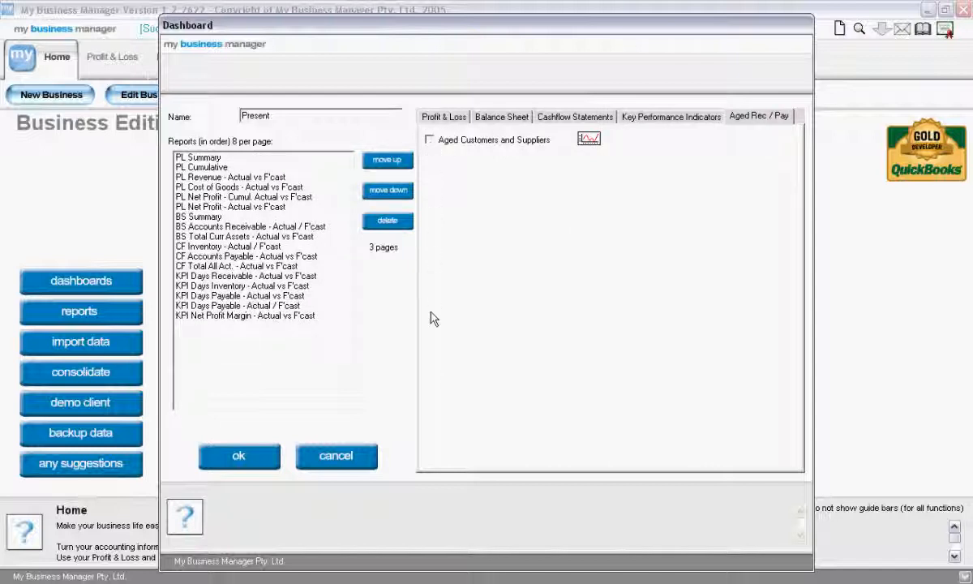
pyautogui.click(243, 454)
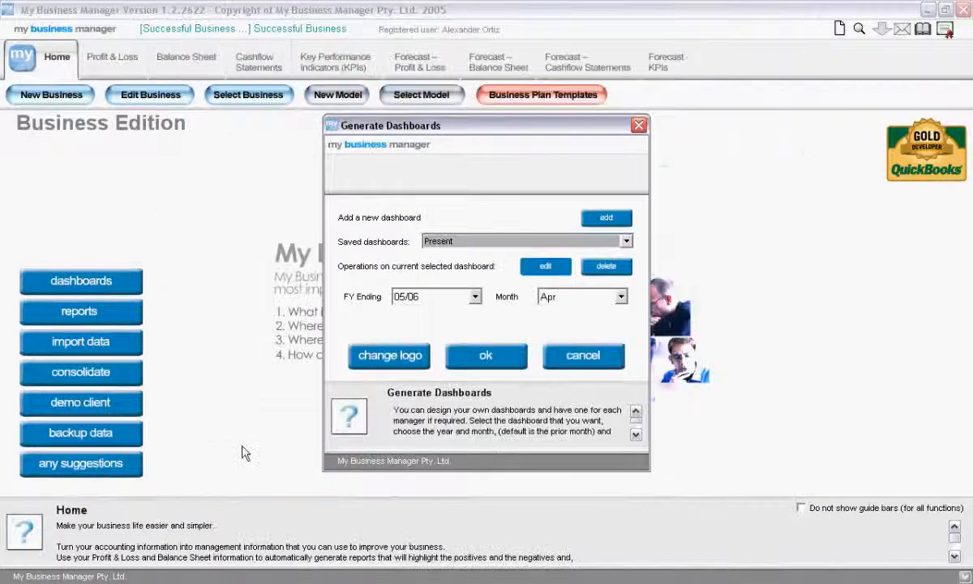
# - Generate the Present dashboard for FY ending 05/06, month Apr, view the PDF and close it
pyautogui.click(490, 354)
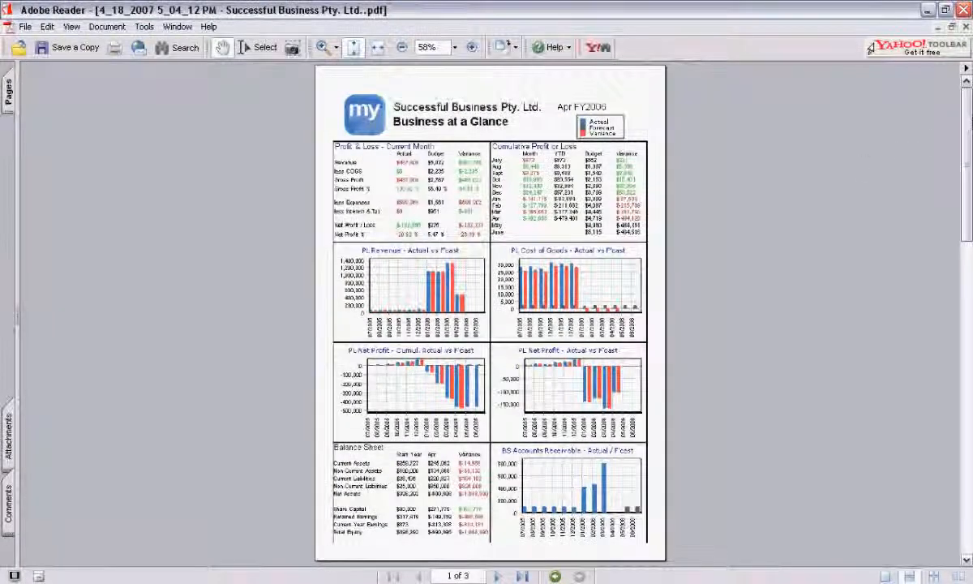
pyautogui.moveTo(969, 120); pyautogui.dragTo(968, 97)
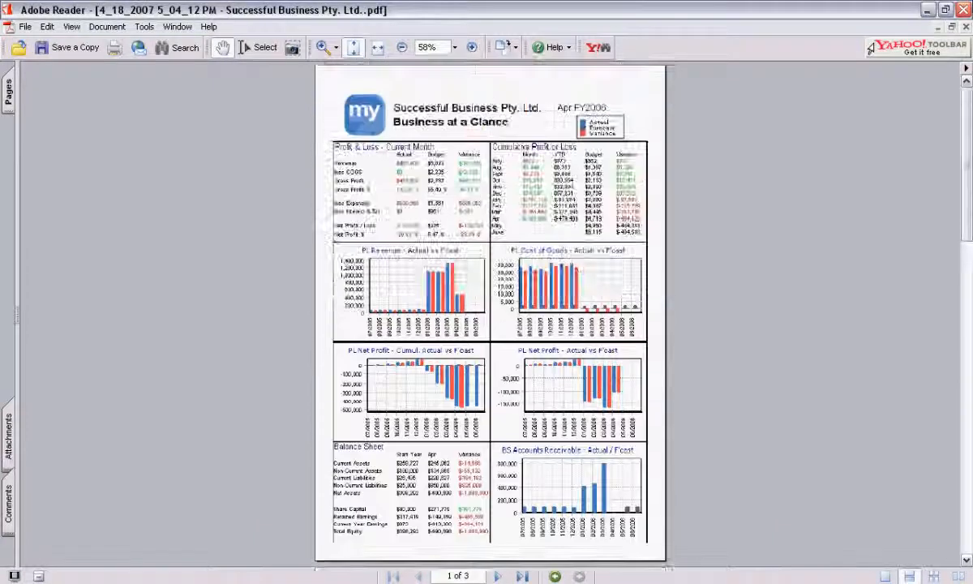
pyautogui.click(965, 10)
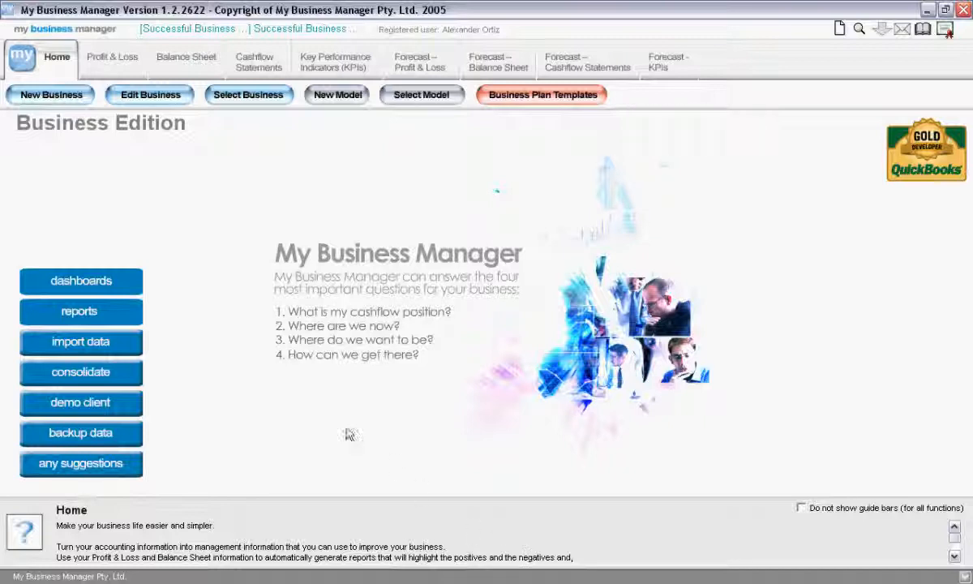
# - Generate the monthly reports for FY ending 01/02, month Nov, and examine the Profit & Loss Comparison To Last Month page at 100% zoom
pyautogui.click(132, 314)
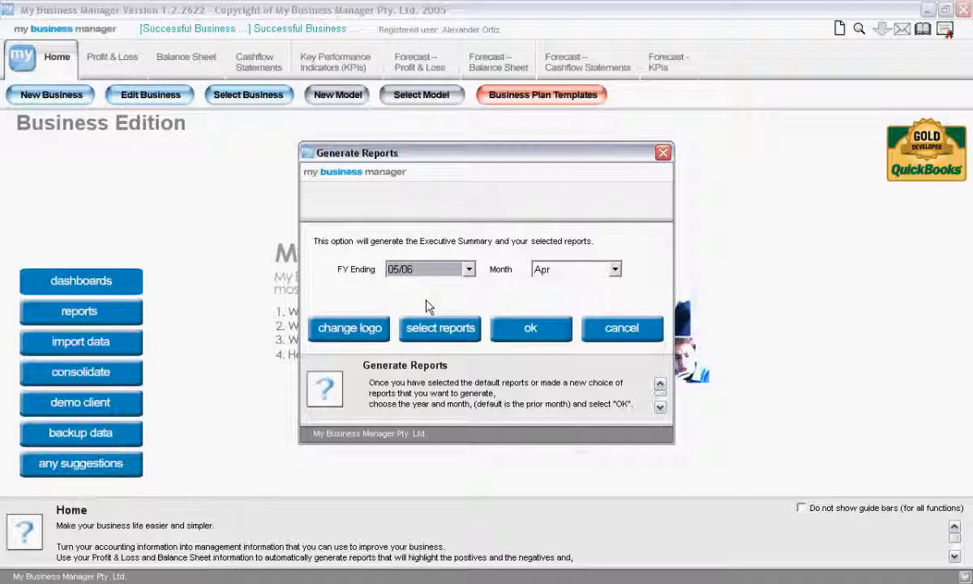
pyautogui.click(469, 269)
pyautogui.click(472, 286)
pyautogui.click(614, 269)
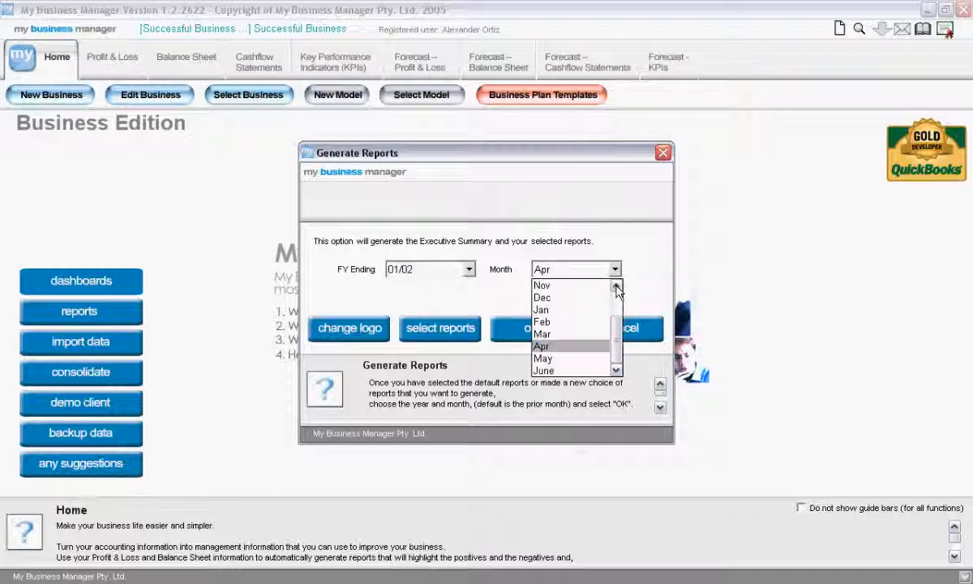
pyautogui.click(604, 283)
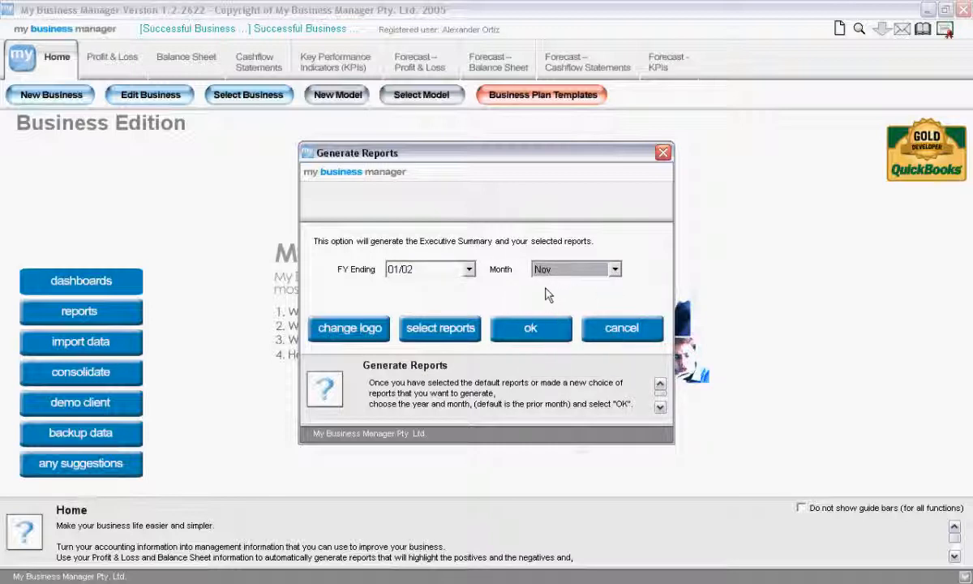
pyautogui.click(533, 334)
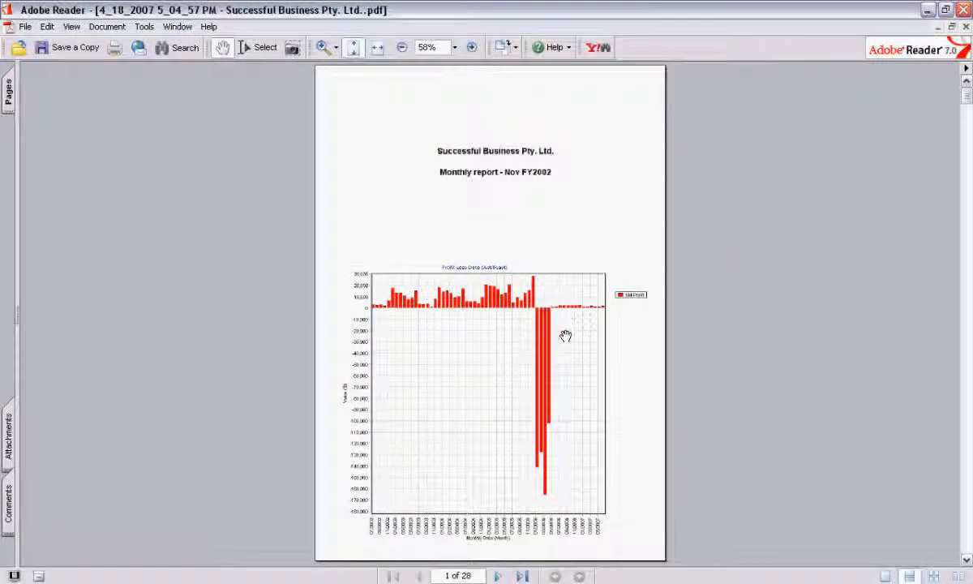
pyautogui.moveTo(967, 95); pyautogui.dragTo(967, 178)
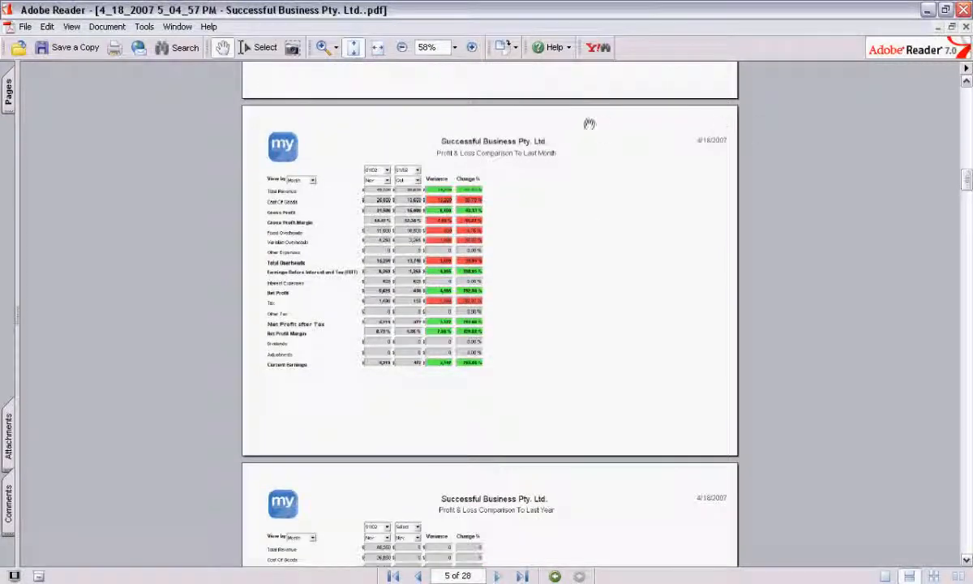
pyautogui.click(421, 48)
pyautogui.write('100')
pyautogui.press('Return')
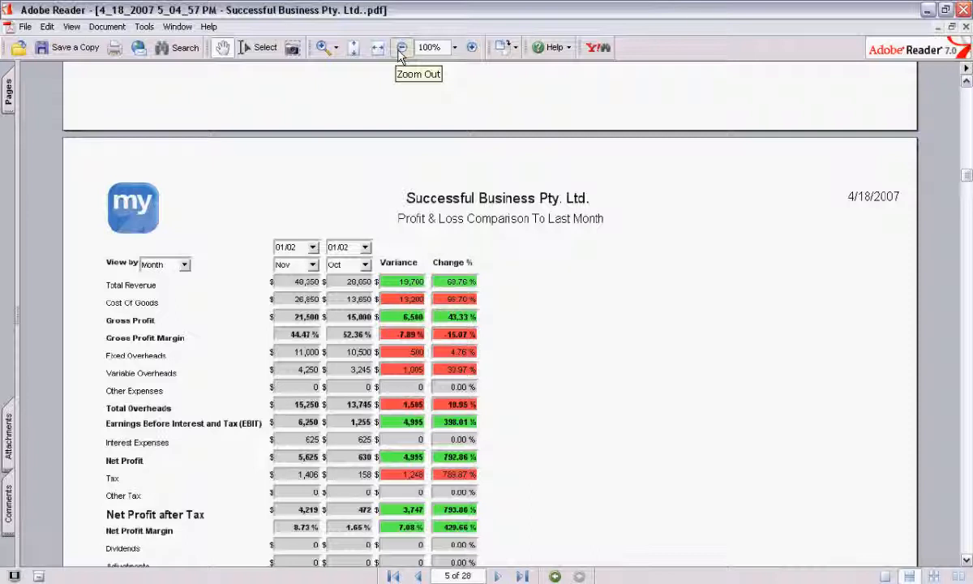
pyautogui.click(458, 582)
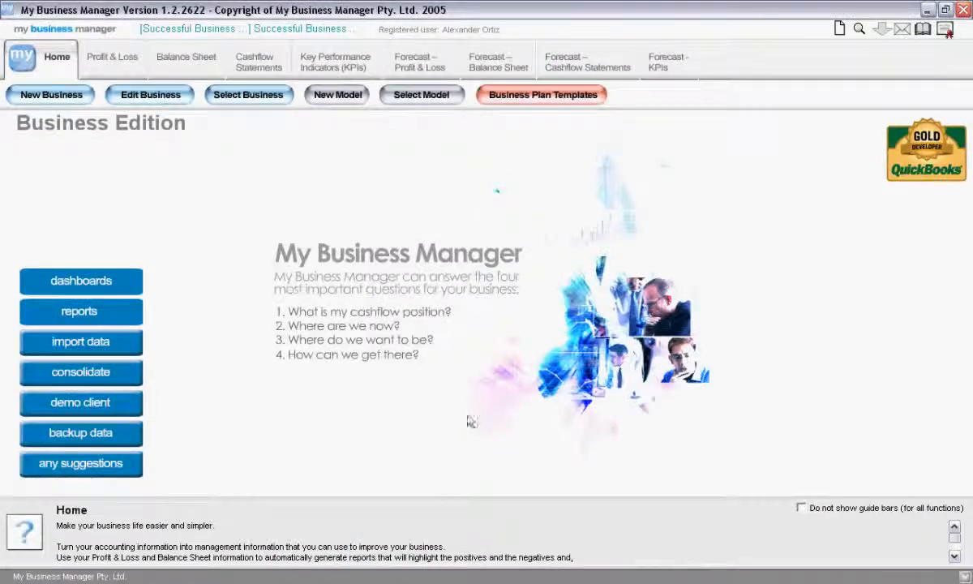